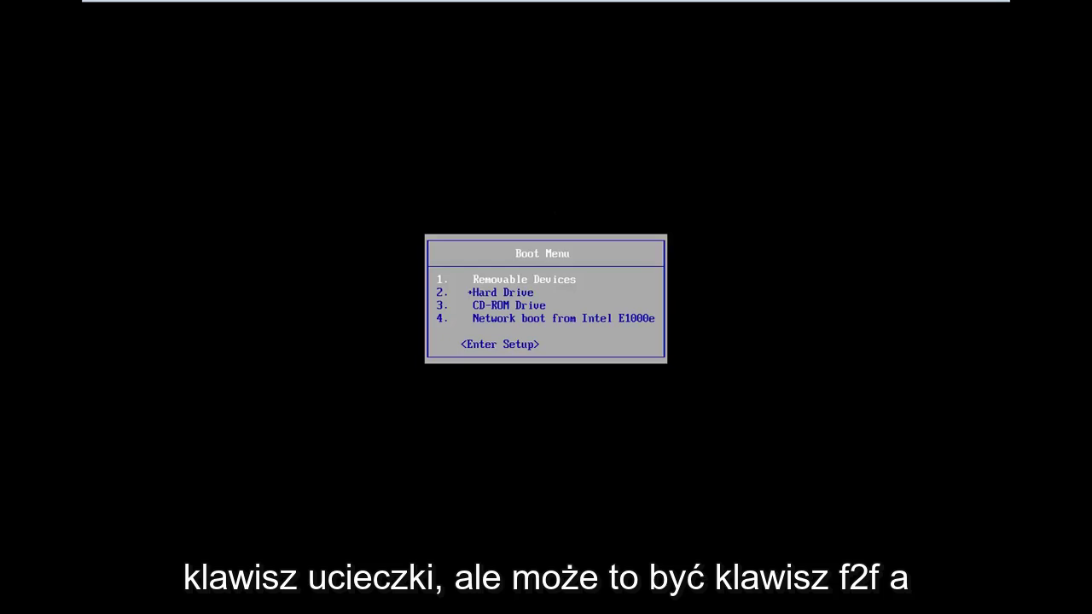
Boot the computer from the CD-ROM drive to load the Windows 8 installation disc.
key(Down)
key(Down)
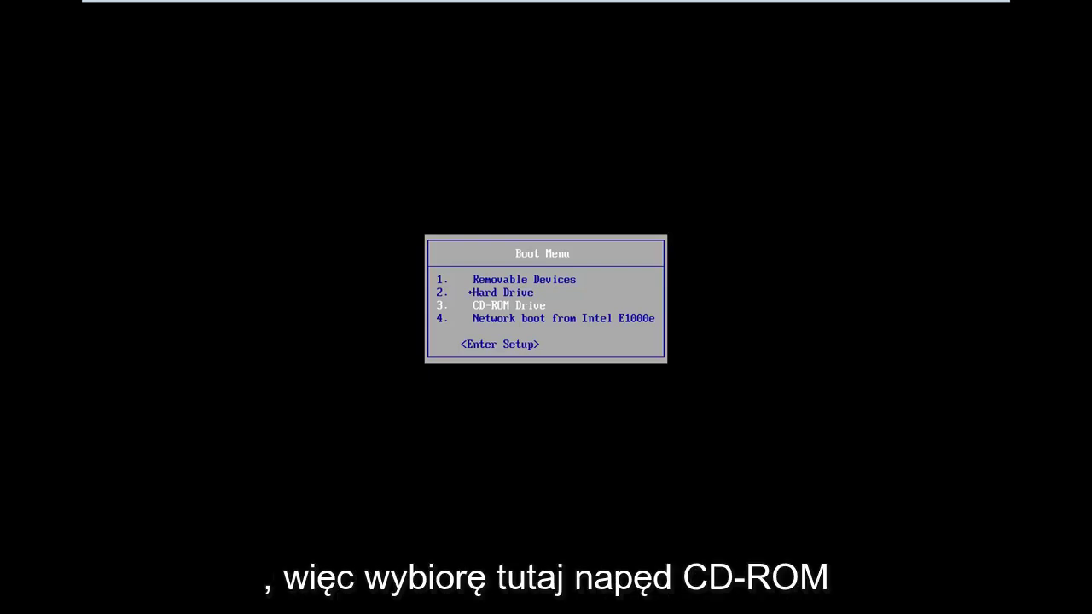
key(Return)
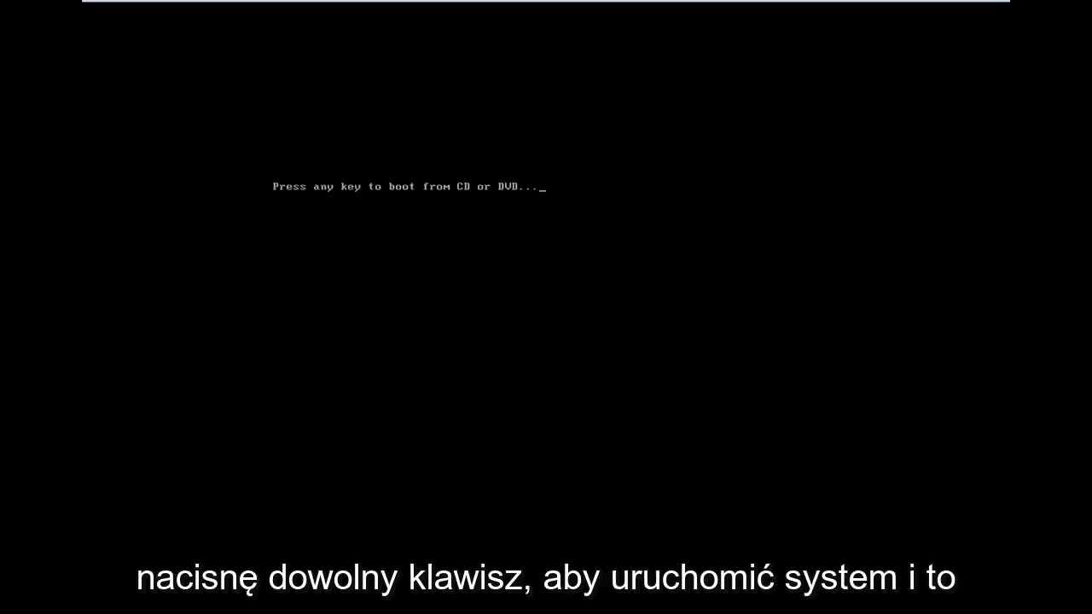
key(Return)
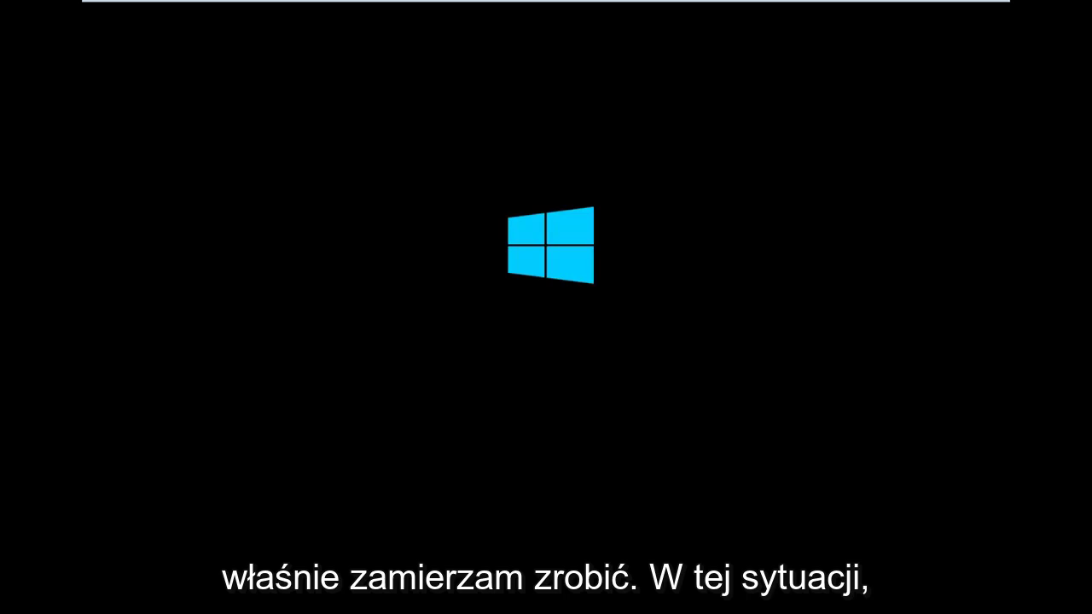
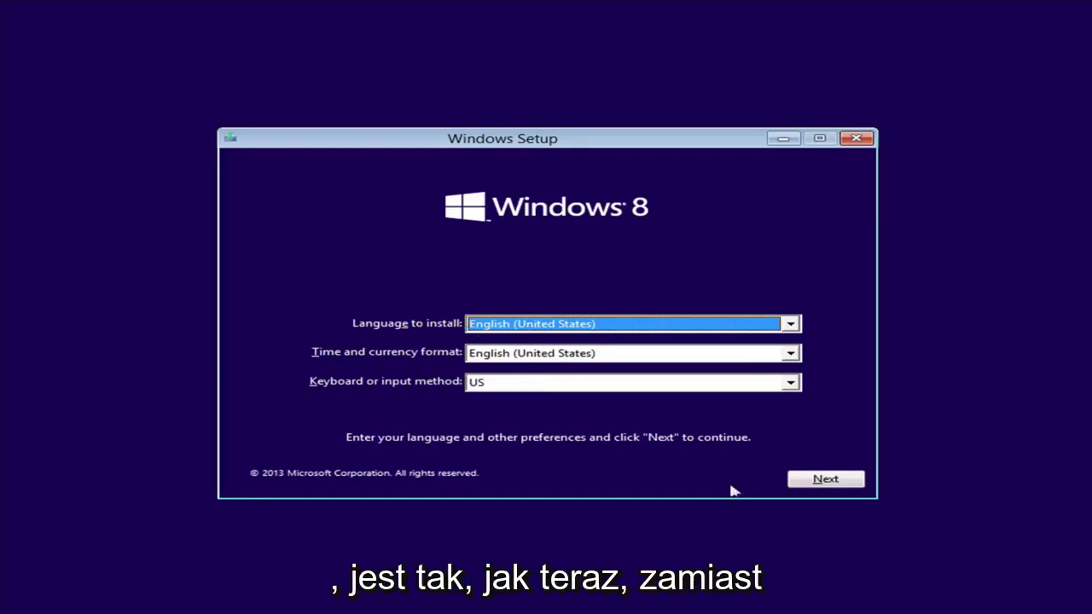
Accept the default language settings in Windows Setup and go to the computer repair troubleshooting options.
click(843, 484)
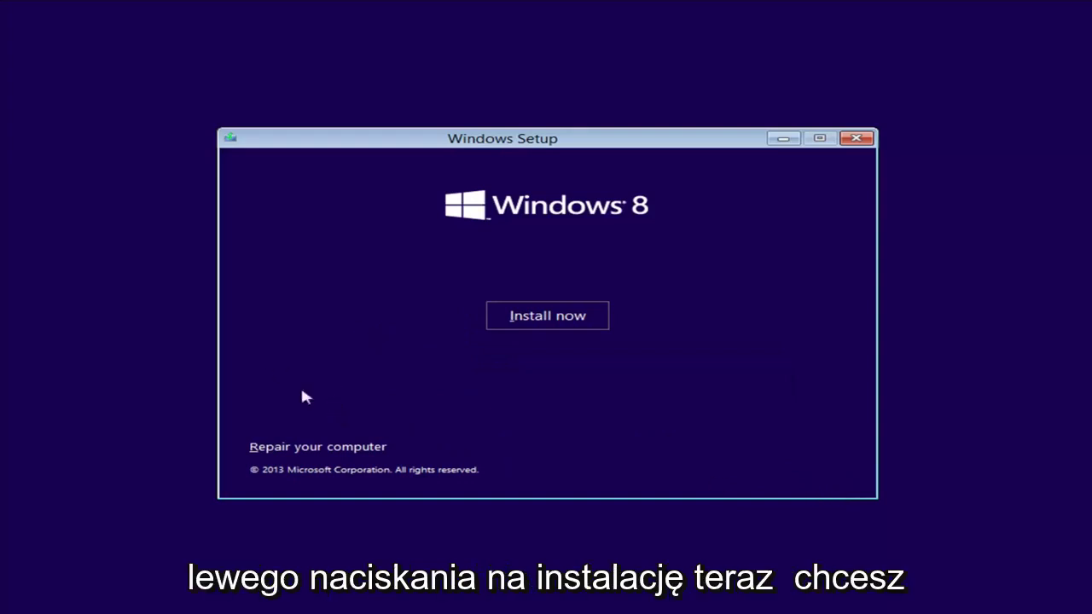
click(291, 452)
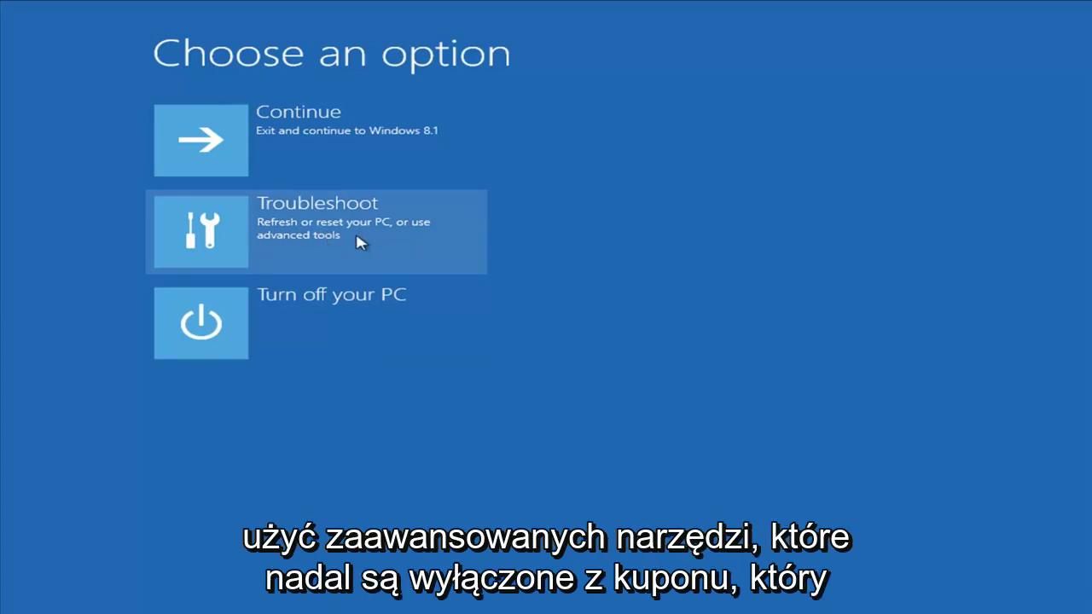
click(358, 242)
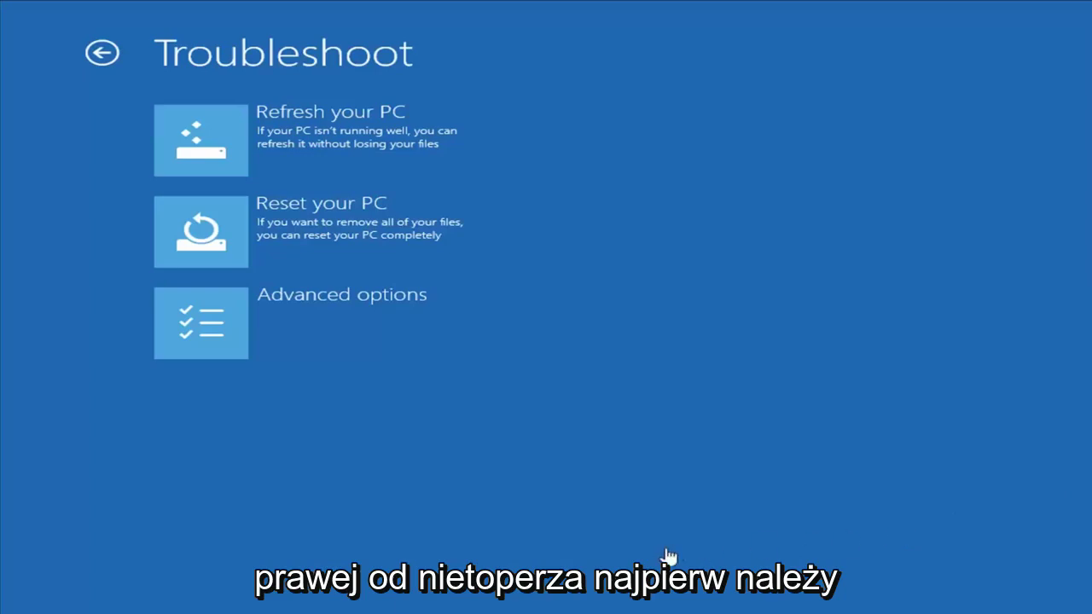
Review what Refresh your PC would change and cancel it.
click(336, 155)
click(262, 203)
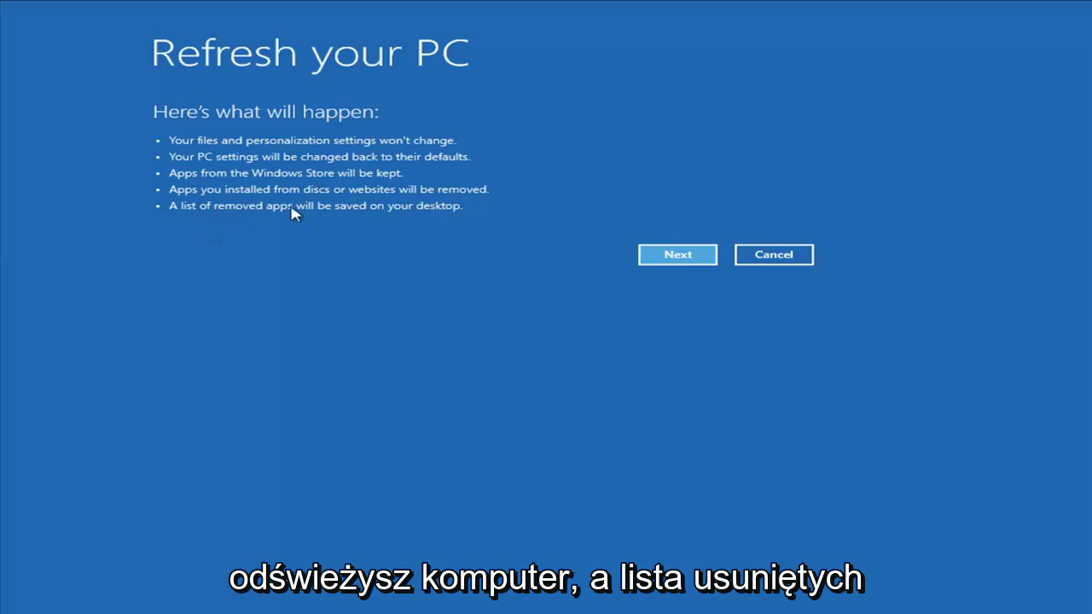
click(773, 258)
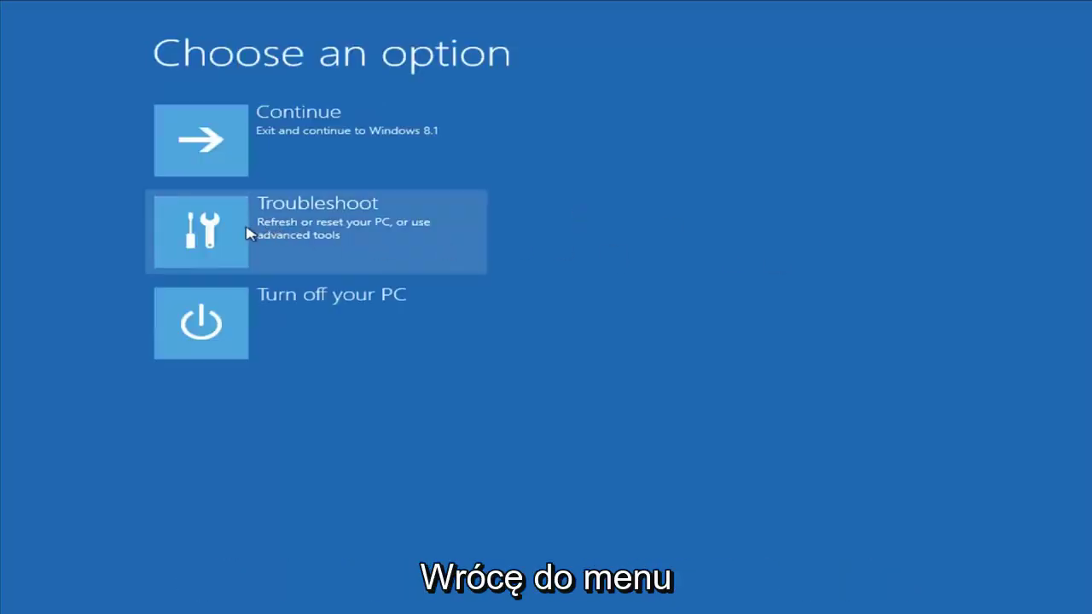
Preview the restore points available for Windows 8.1 in System Restore, selecting the Installed VMware Tools one, and cancel the wizard.
click(307, 225)
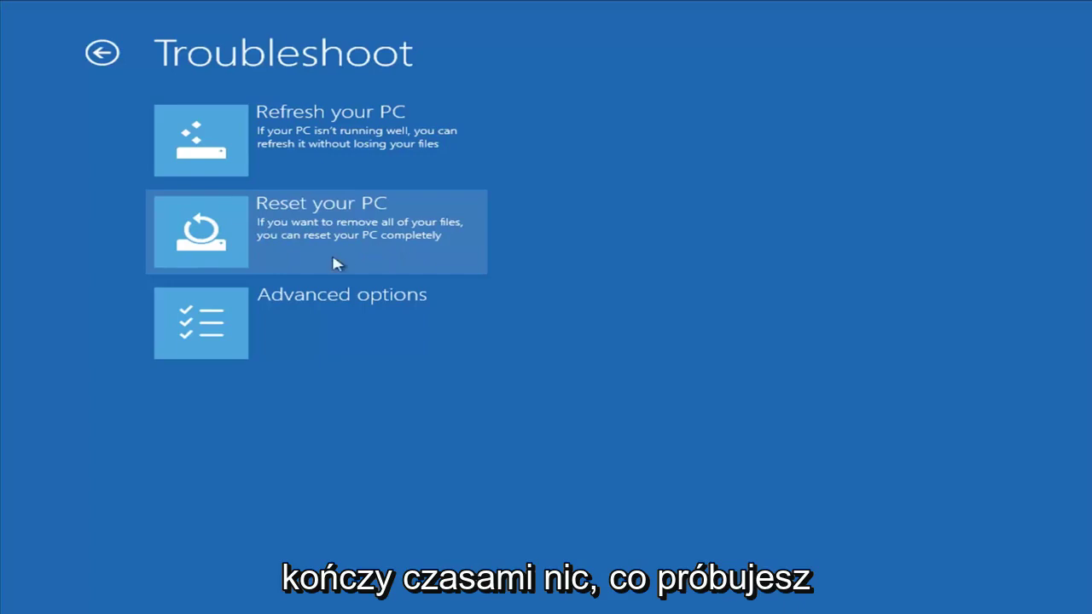
click(352, 333)
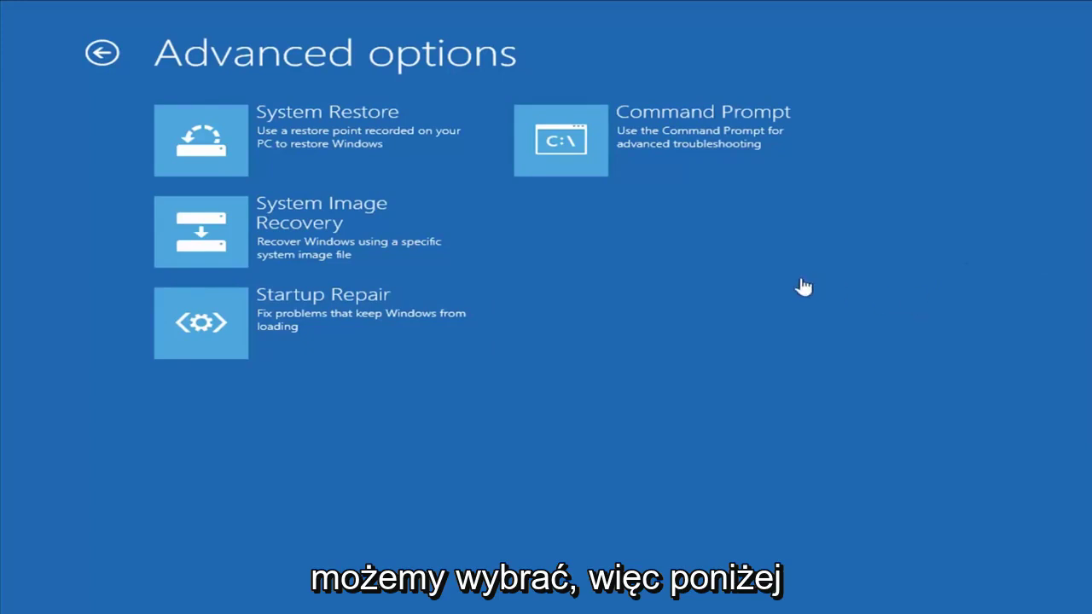
click(290, 154)
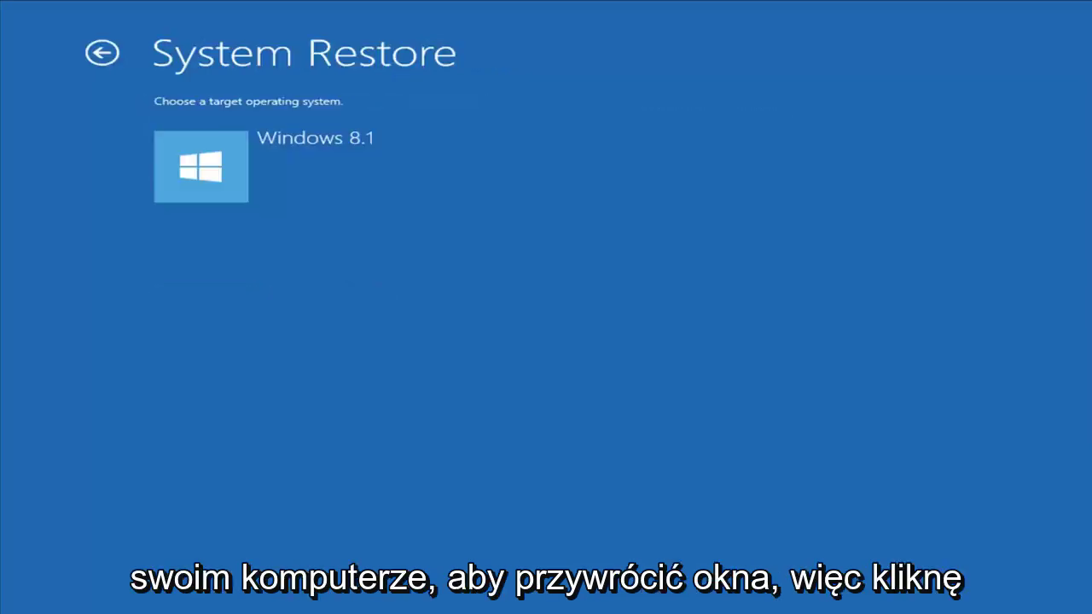
click(256, 174)
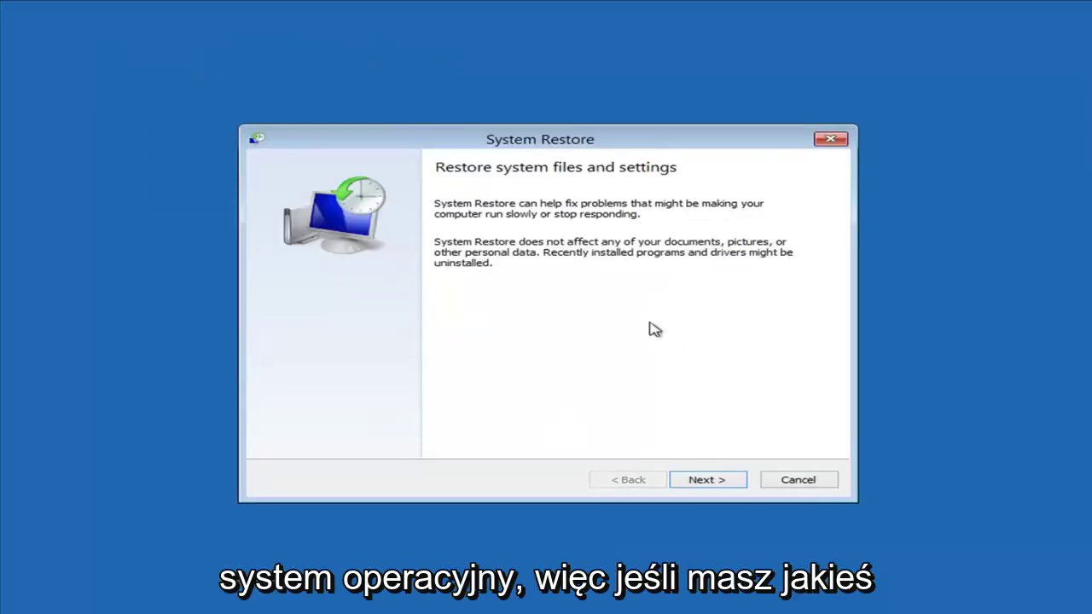
click(701, 483)
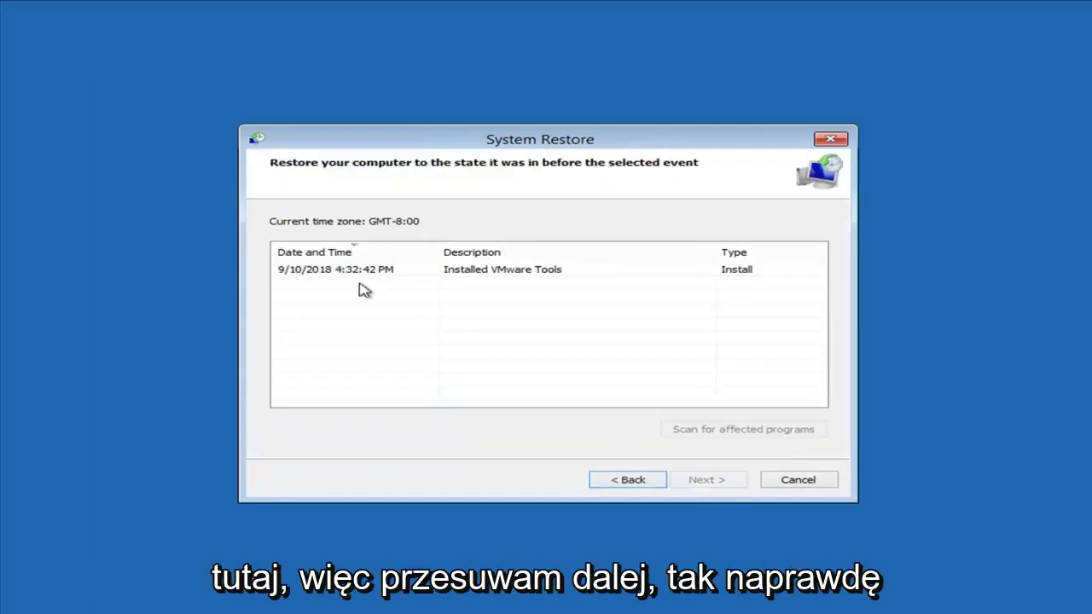
click(311, 272)
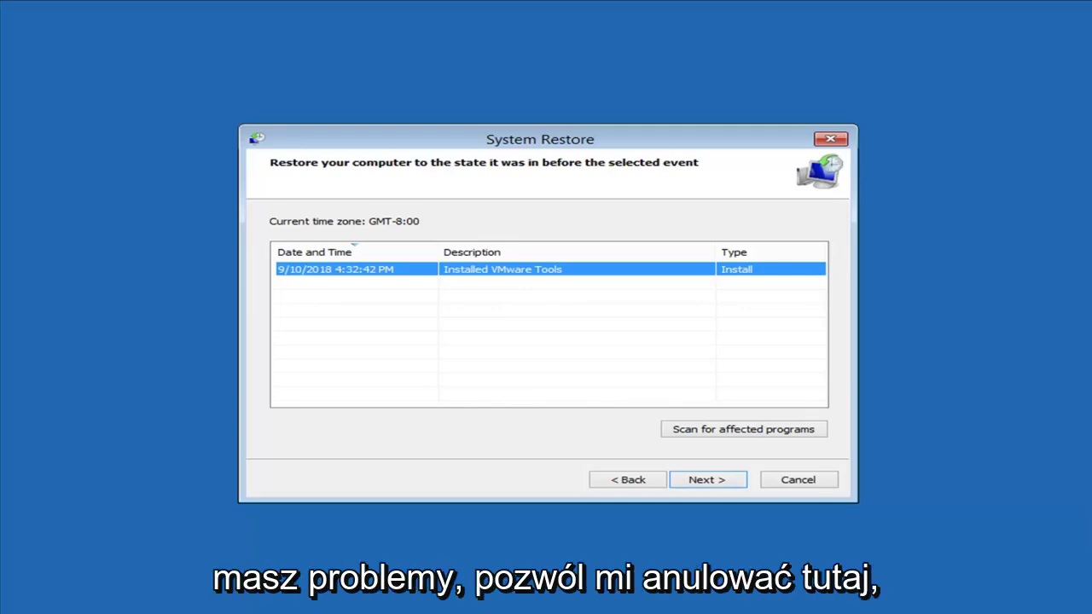
click(816, 482)
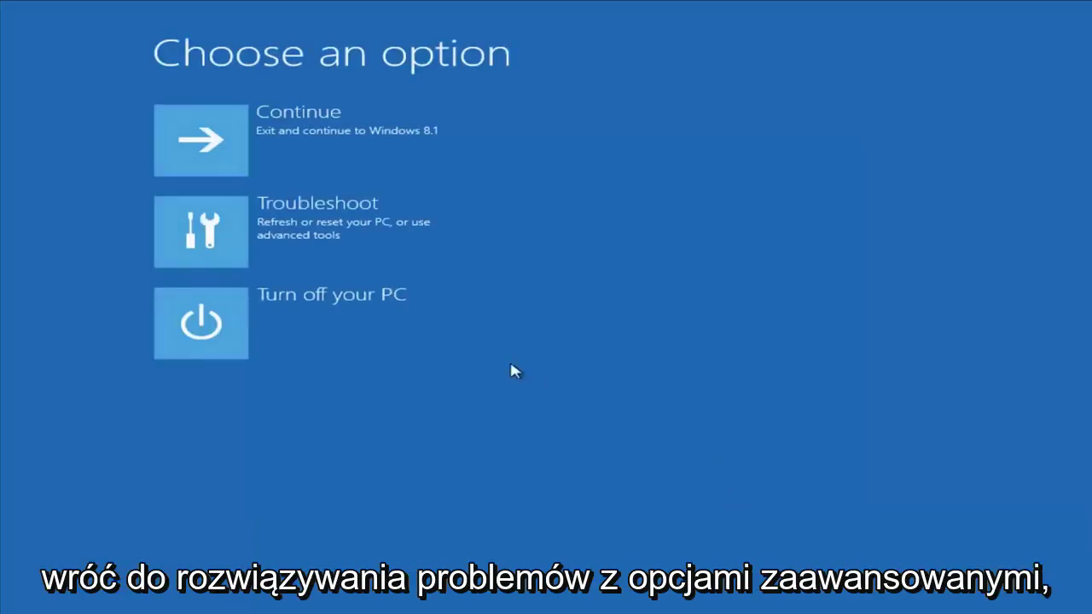
Try System Image Recovery for Windows 8.1 from the advanced troubleshooting options and cancel the re-imaging wizard.
click(310, 205)
click(280, 338)
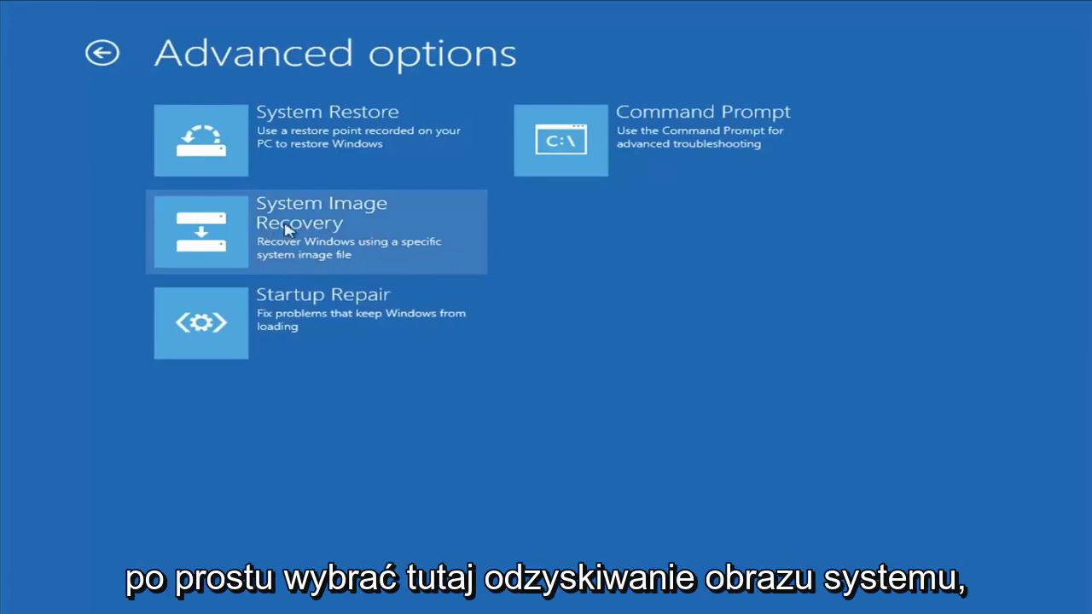
click(346, 237)
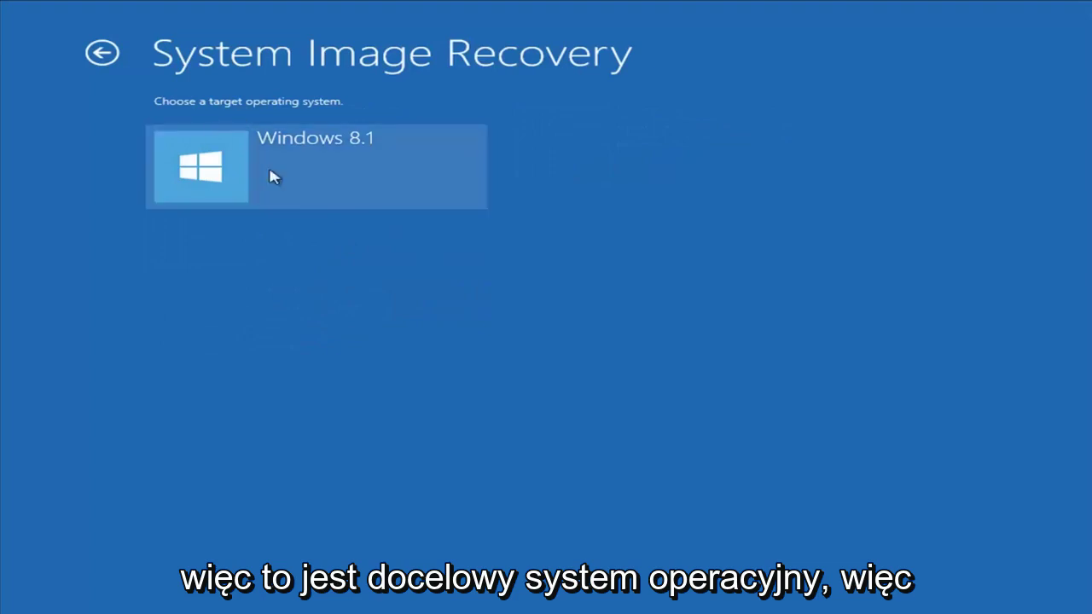
click(319, 193)
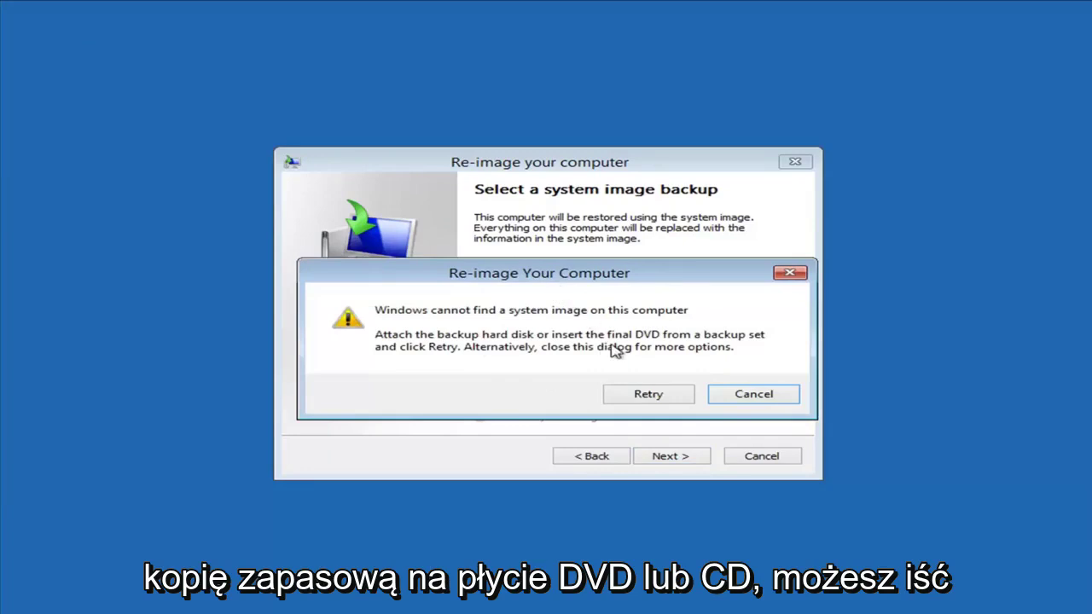
click(772, 397)
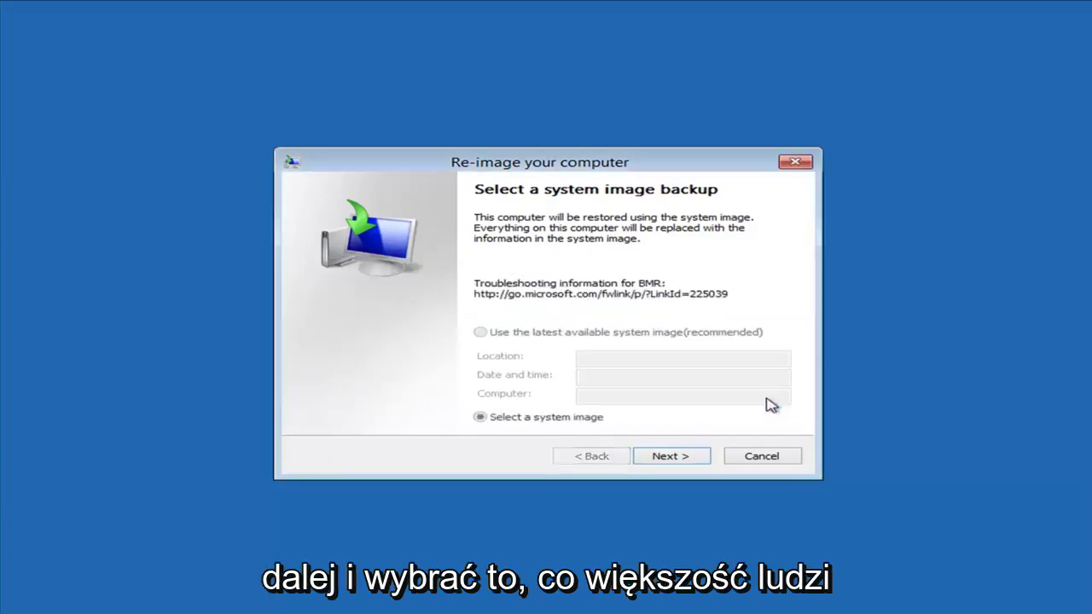
click(760, 460)
Start System Restore from the advanced troubleshooting options with Windows 8.1 as the target operating system.
click(245, 230)
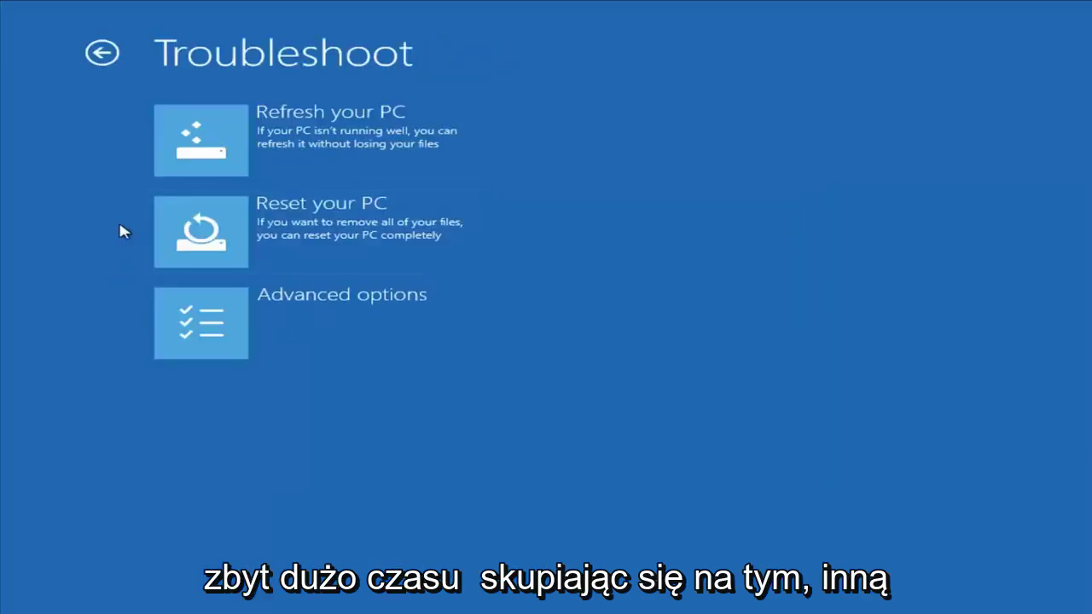
click(282, 316)
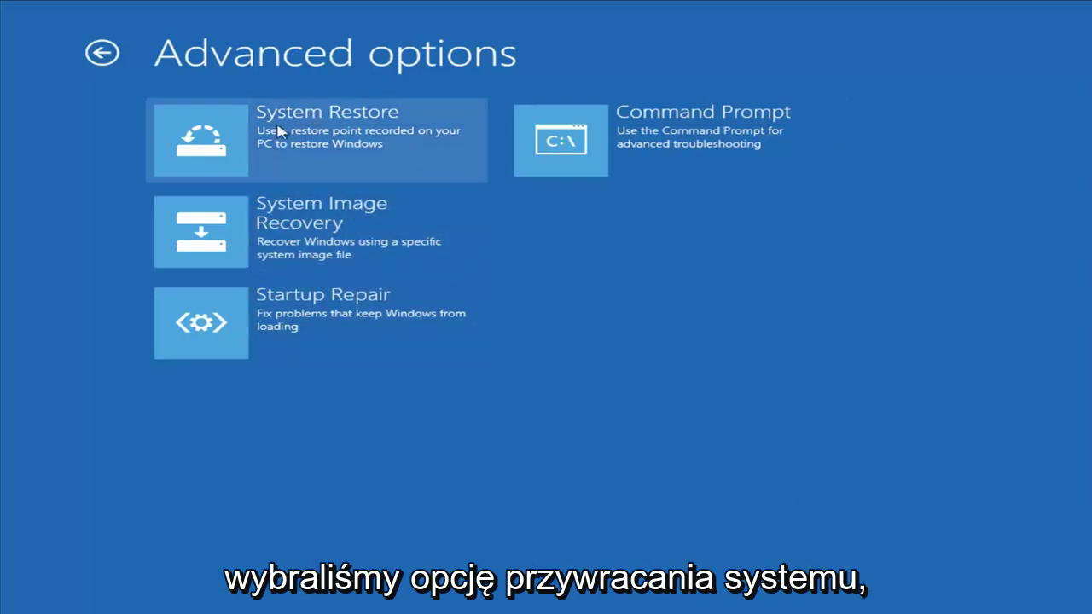
click(385, 146)
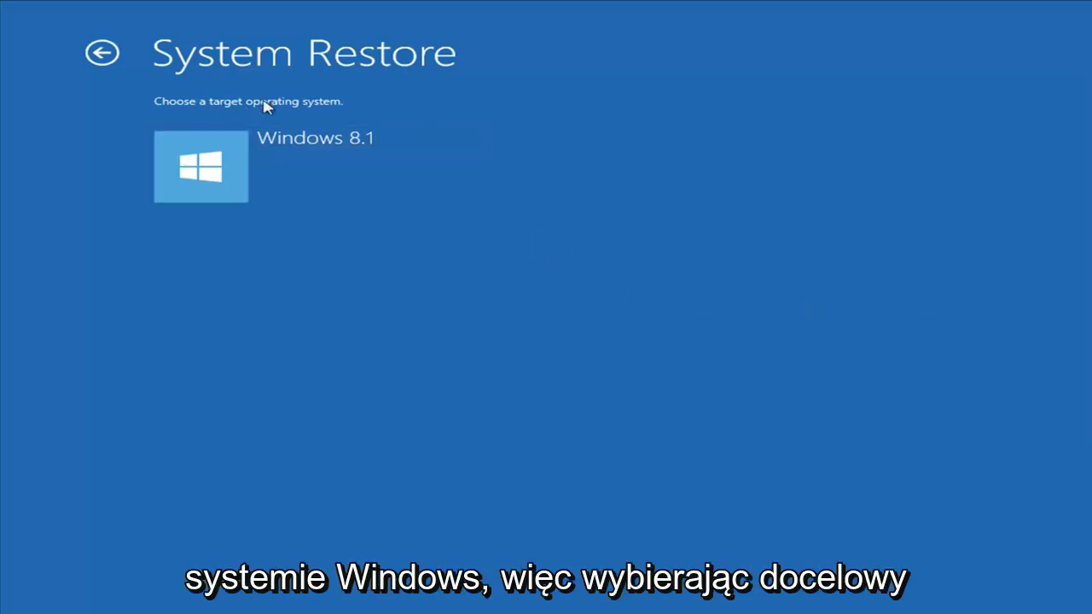
click(356, 165)
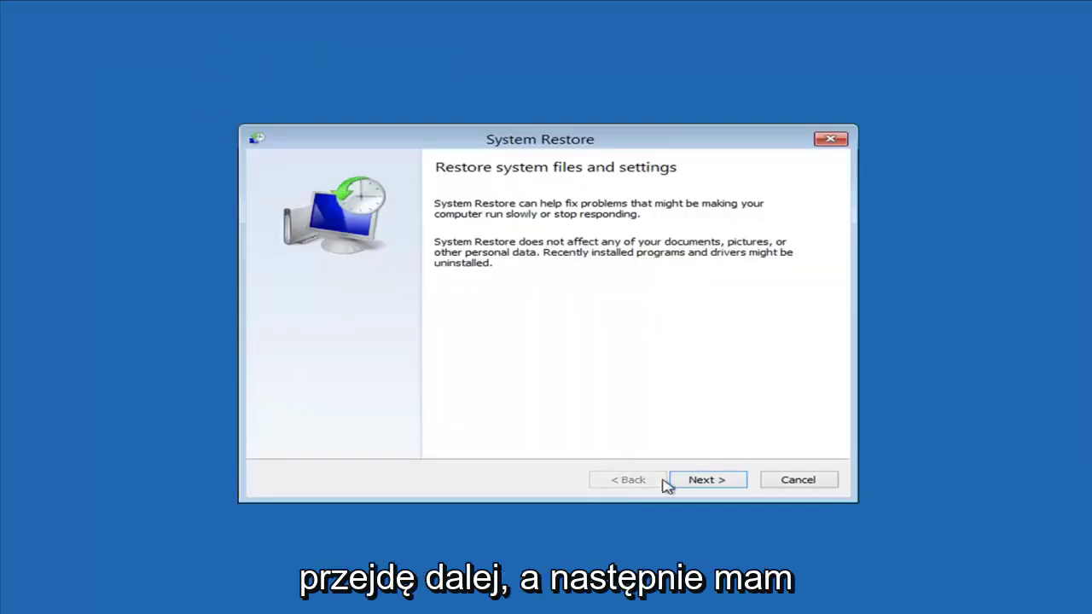
Choose the 9/10/2018 4:32:42 PM Installed VMware Tools restore point and start restoring the system to it.
click(725, 484)
click(323, 272)
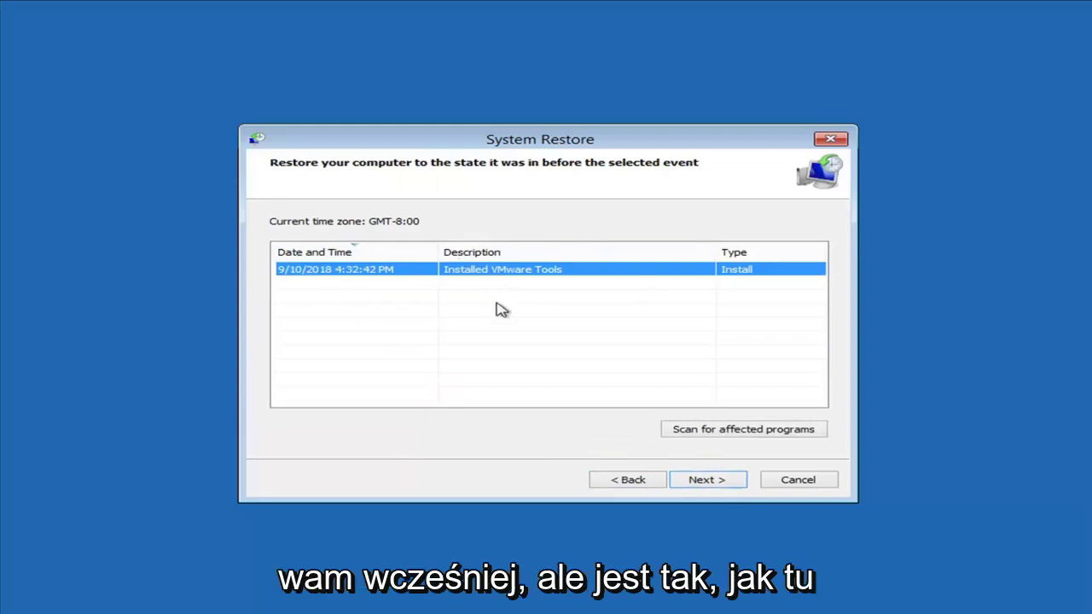
click(712, 485)
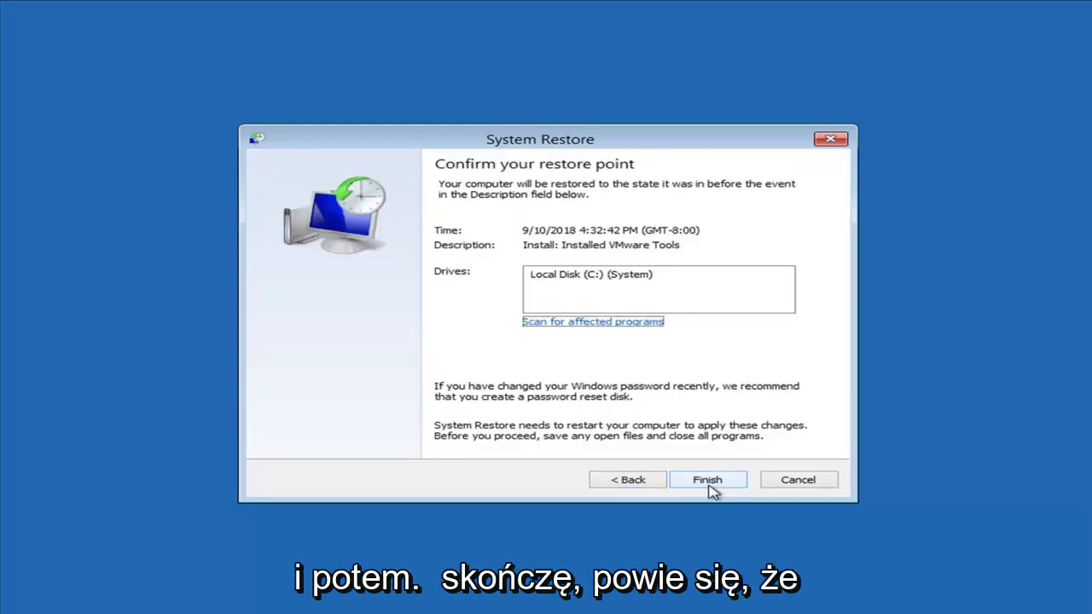
click(708, 485)
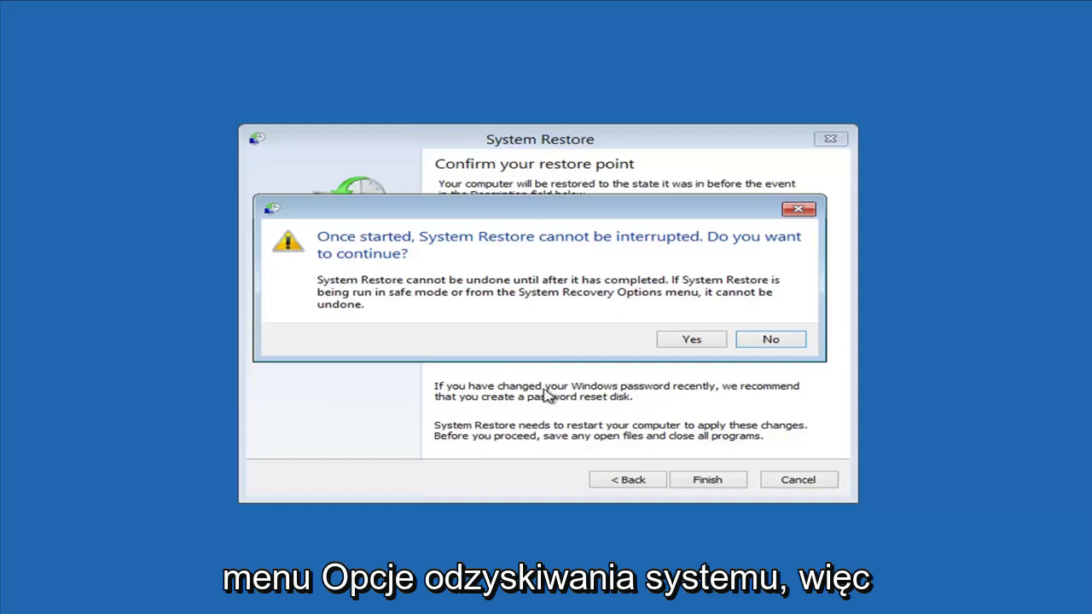
click(685, 345)
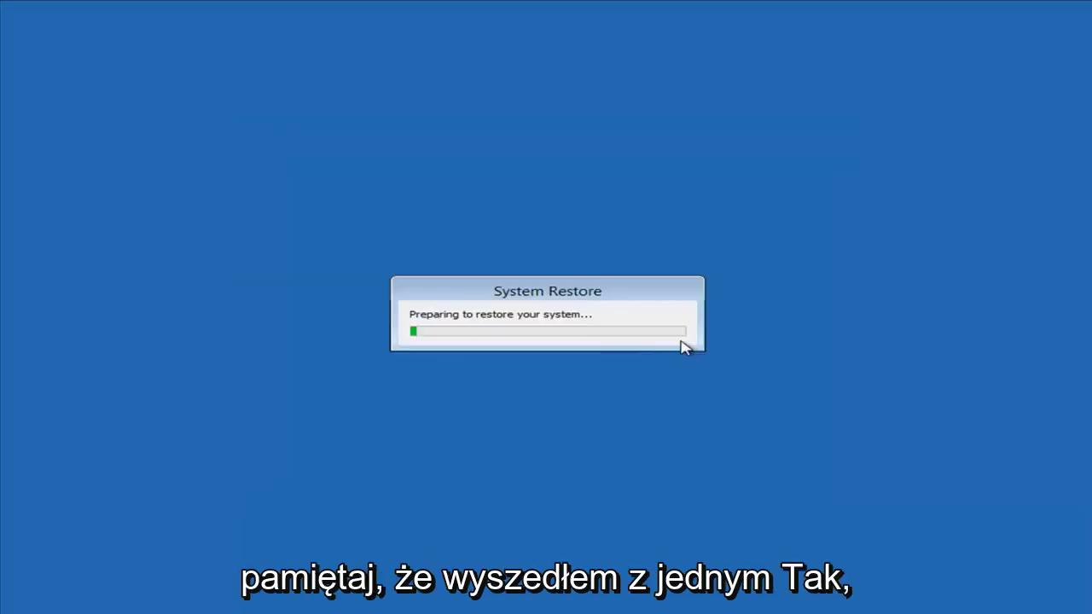